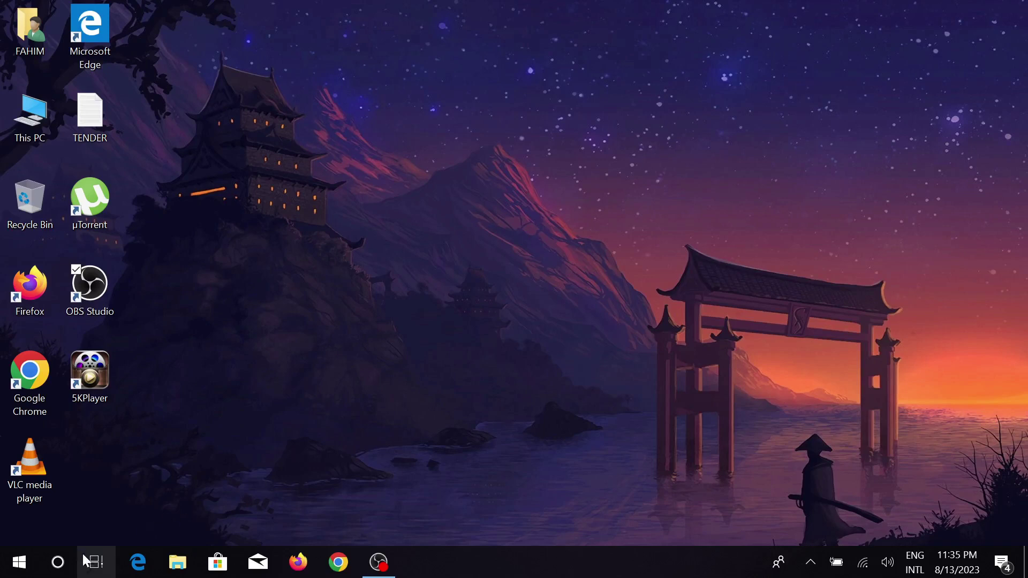
Search Windows for "con" and open Control Panel from the results.
left_click(58, 562)
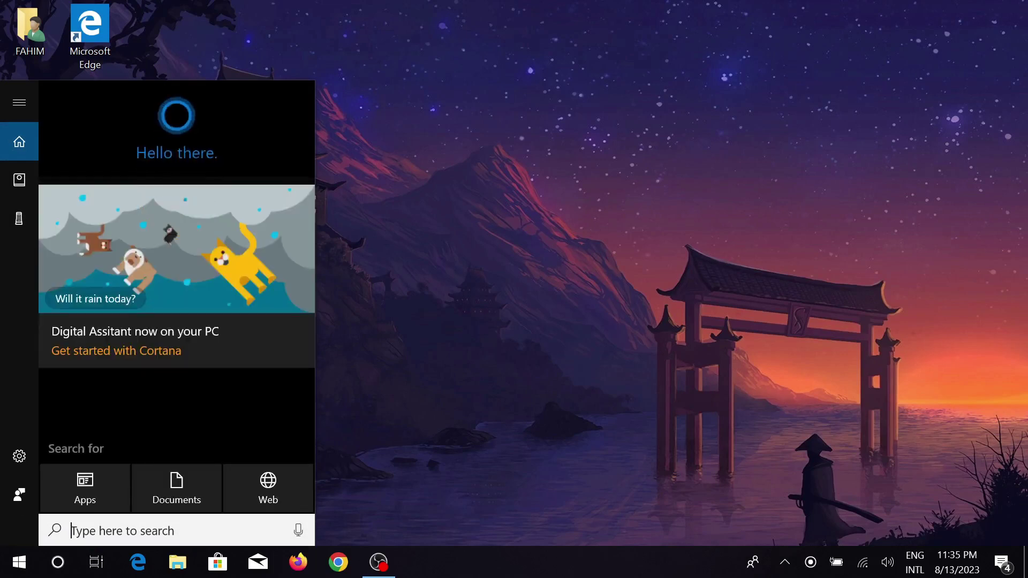
type("con")
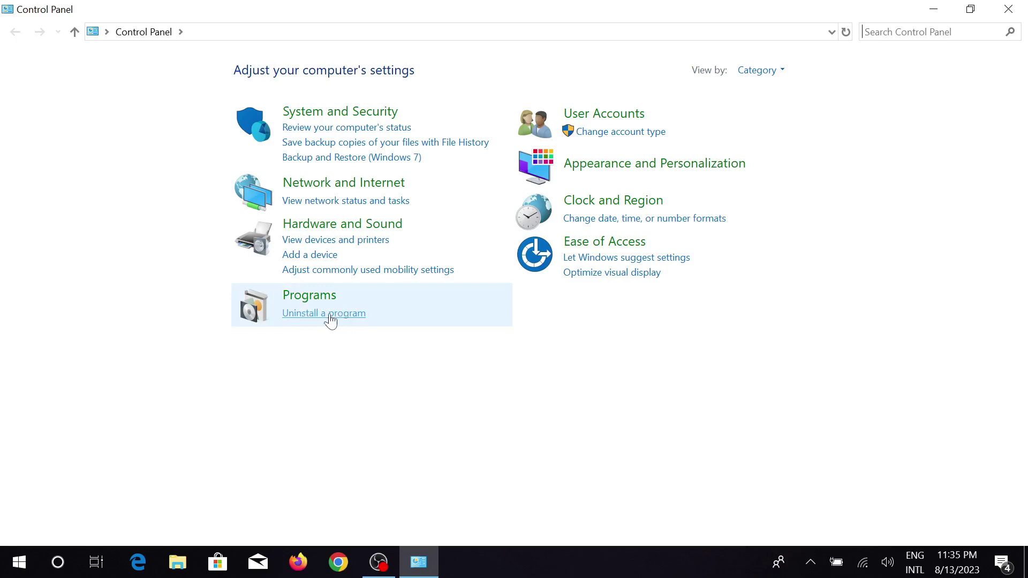
Open Programs and Features and select XAMPP in the installed programs list.
left_click(330, 321)
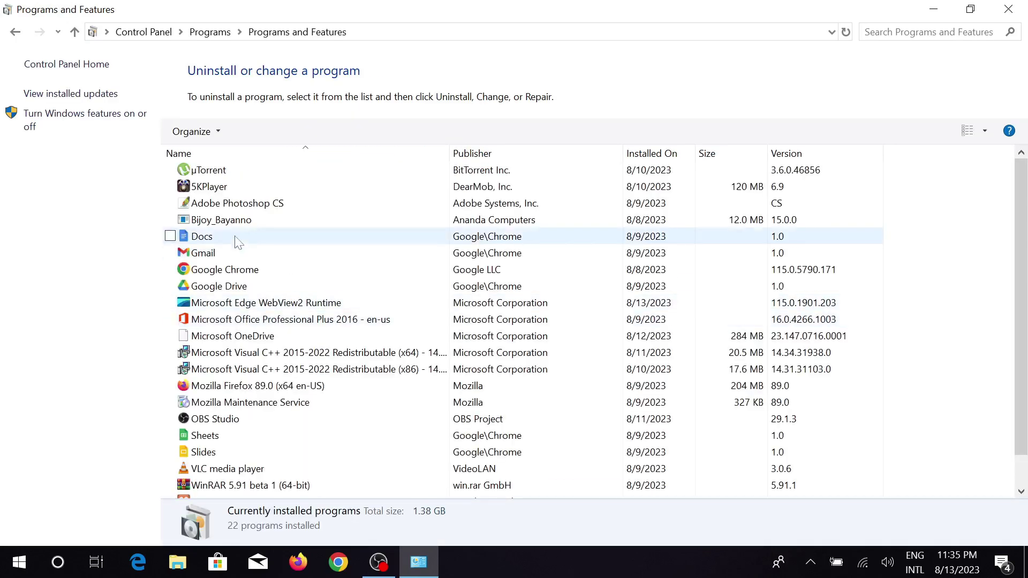
scroll(241, 265, "down", 2)
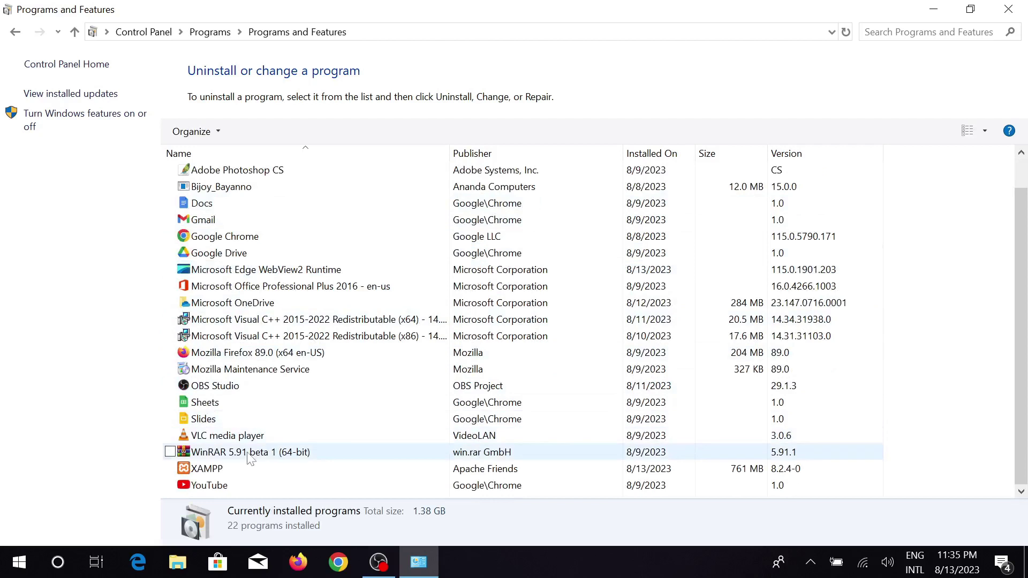
left_click(212, 471)
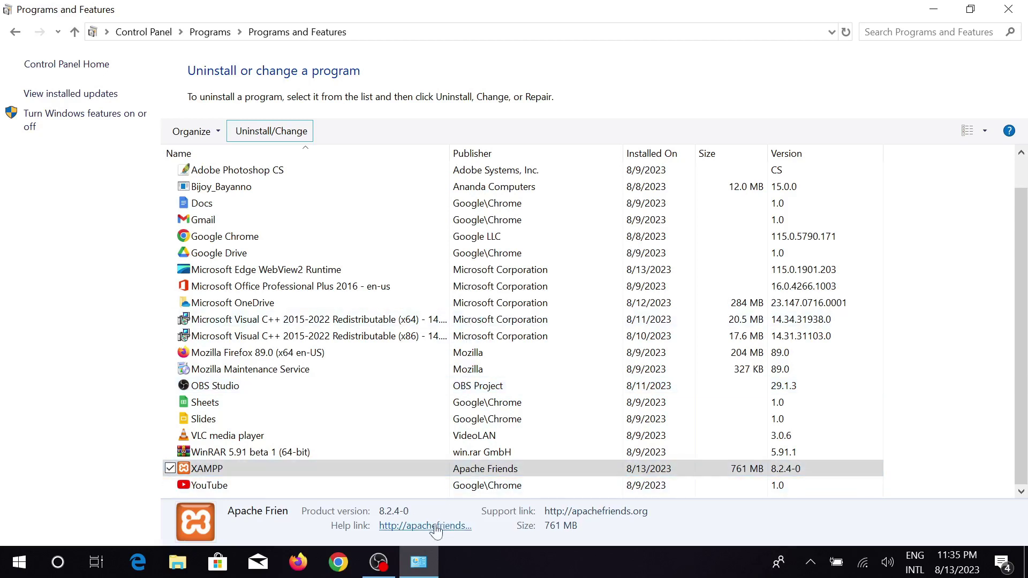
Uninstall XAMPP with all its modules and delete the C:\xampp\htdocs folder.
left_click(933, 9)
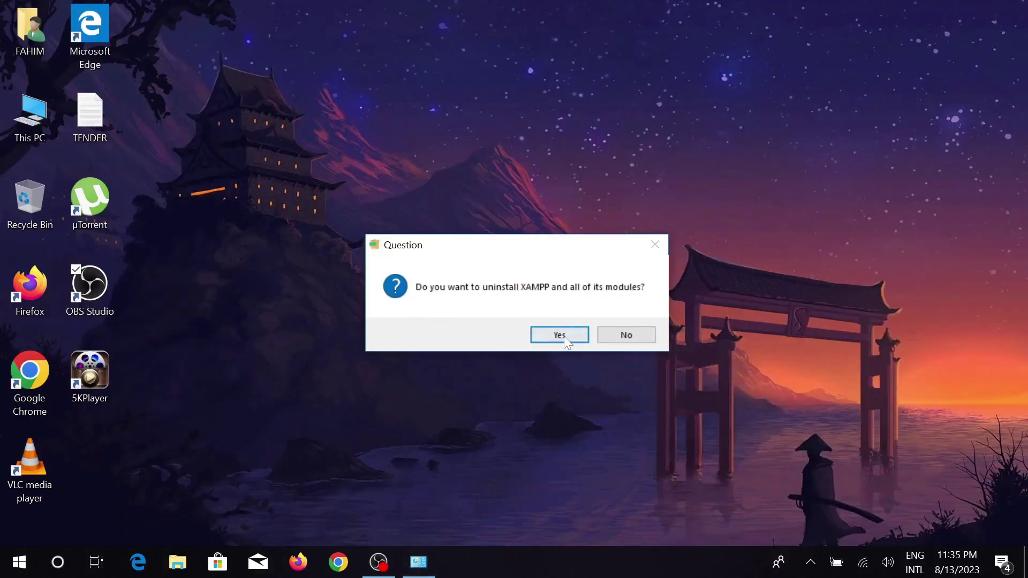
left_click(573, 339)
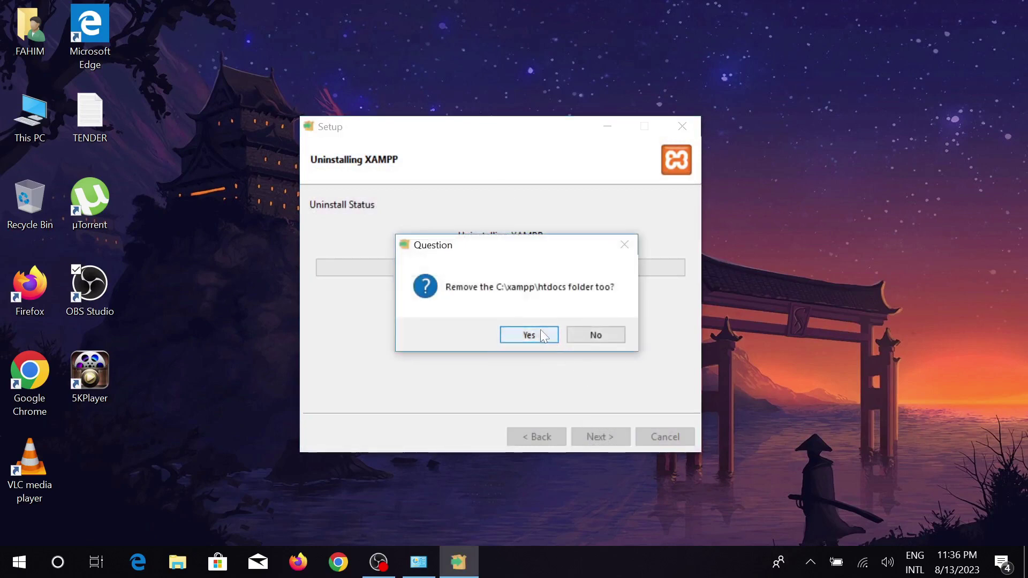
left_click(540, 335)
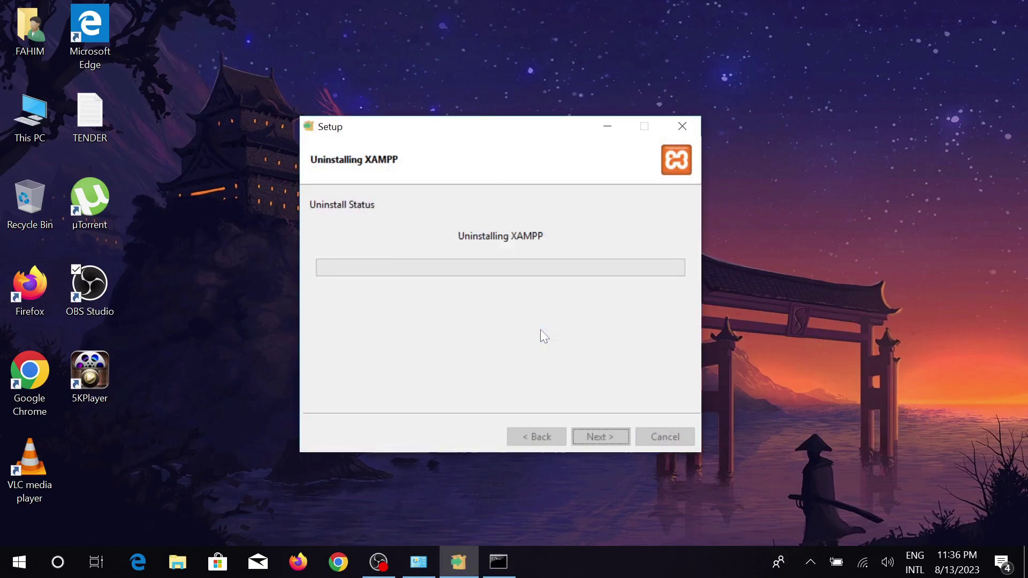